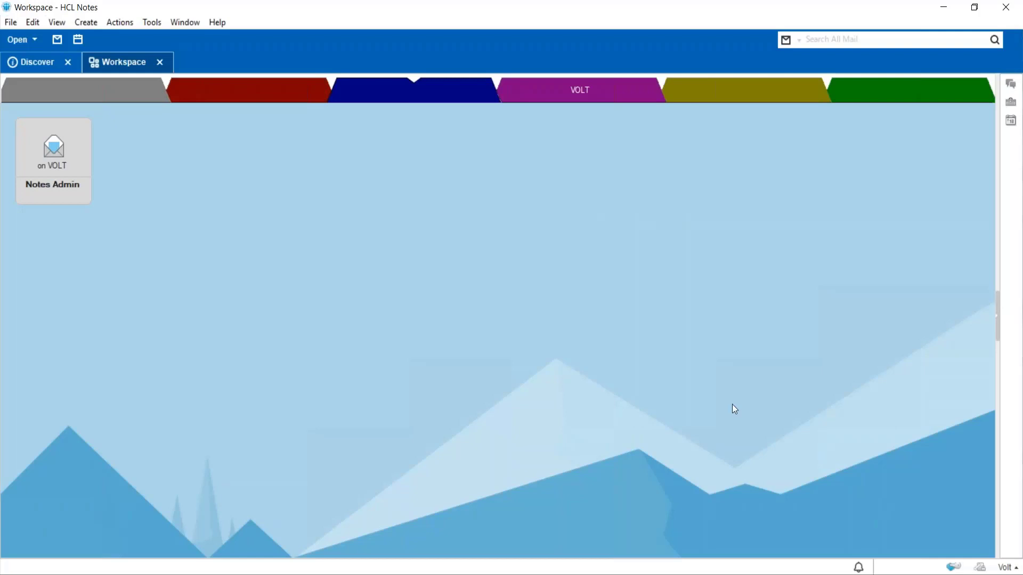
# Open the Notes Admin mail database and begin creating a new agent.
pyautogui.doubleClick(53, 169)
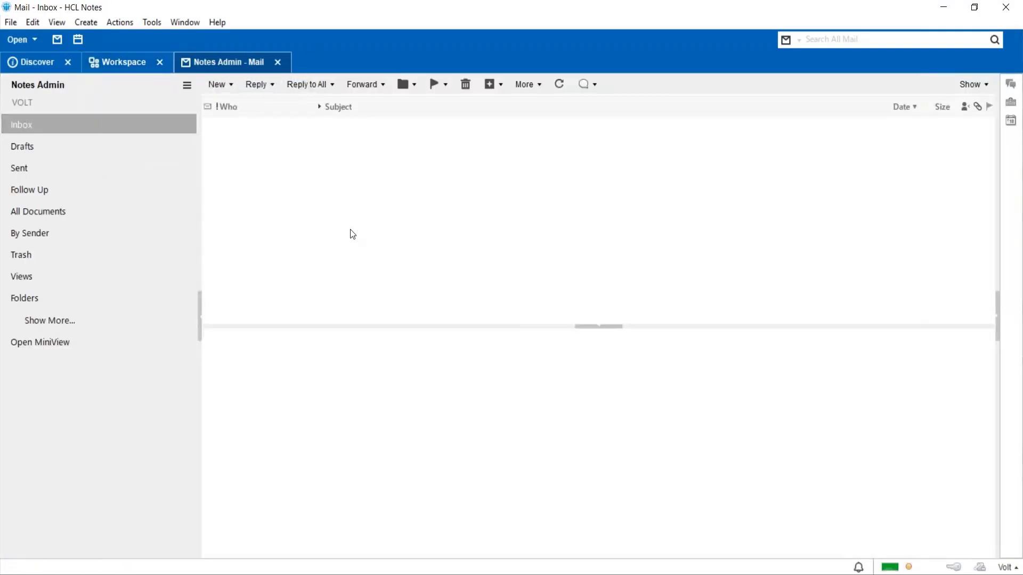
pyautogui.click(86, 23)
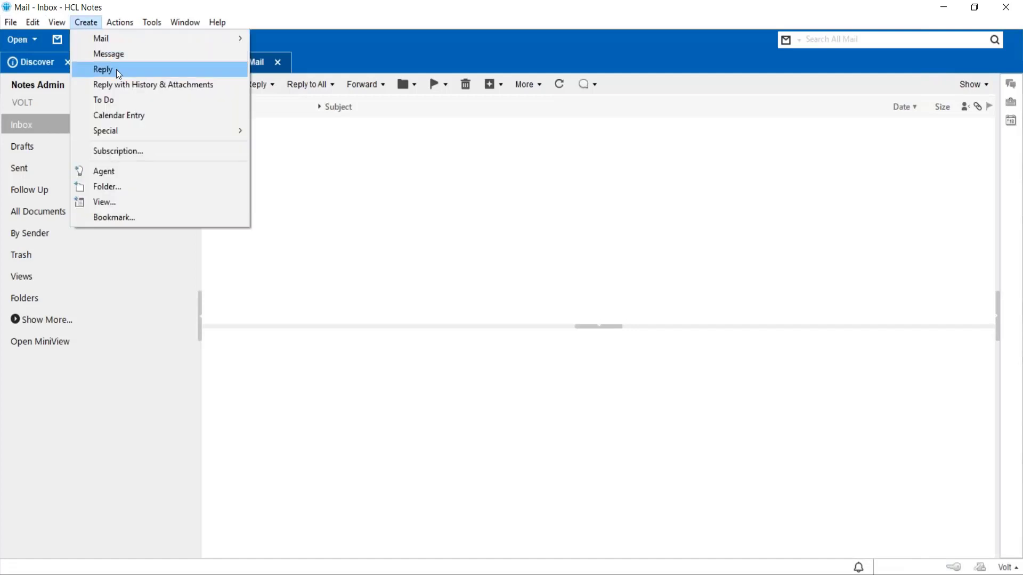
pyautogui.click(143, 170)
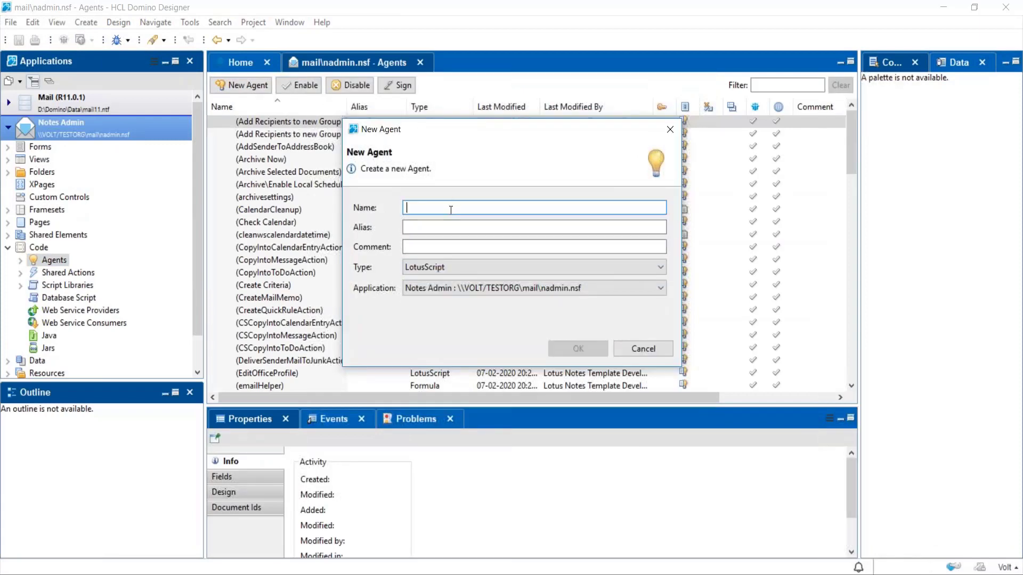
# Create a Simple Actions agent named 'AutoReply'.
pyautogui.write('AutoReply')
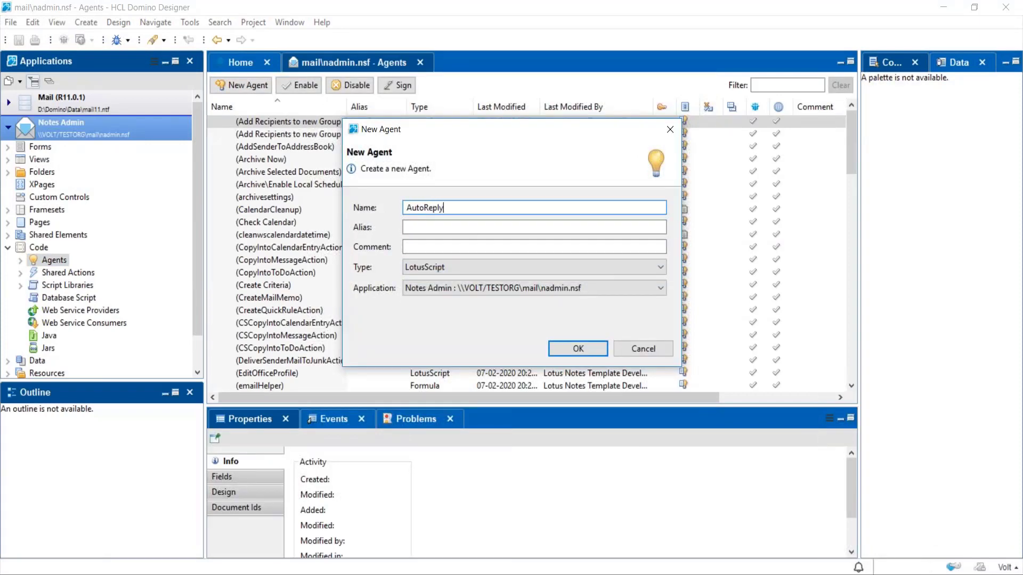
pyautogui.click(445, 270)
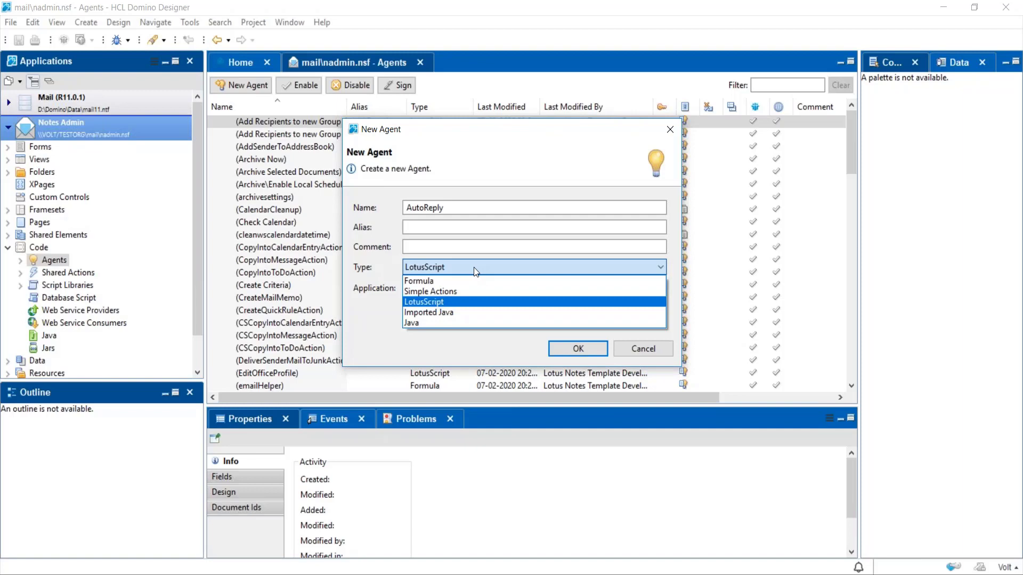
pyautogui.click(463, 292)
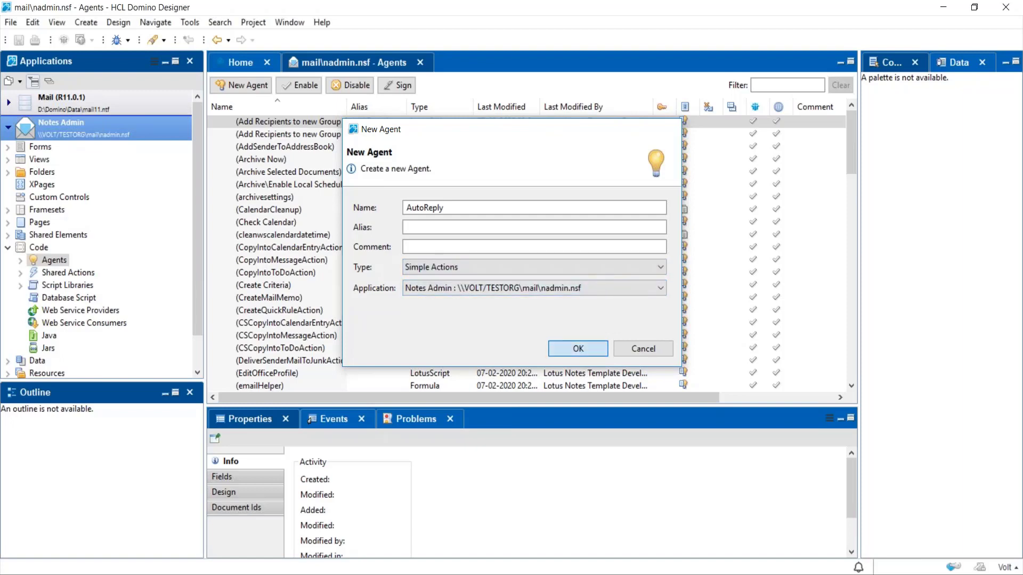
pyautogui.click(579, 350)
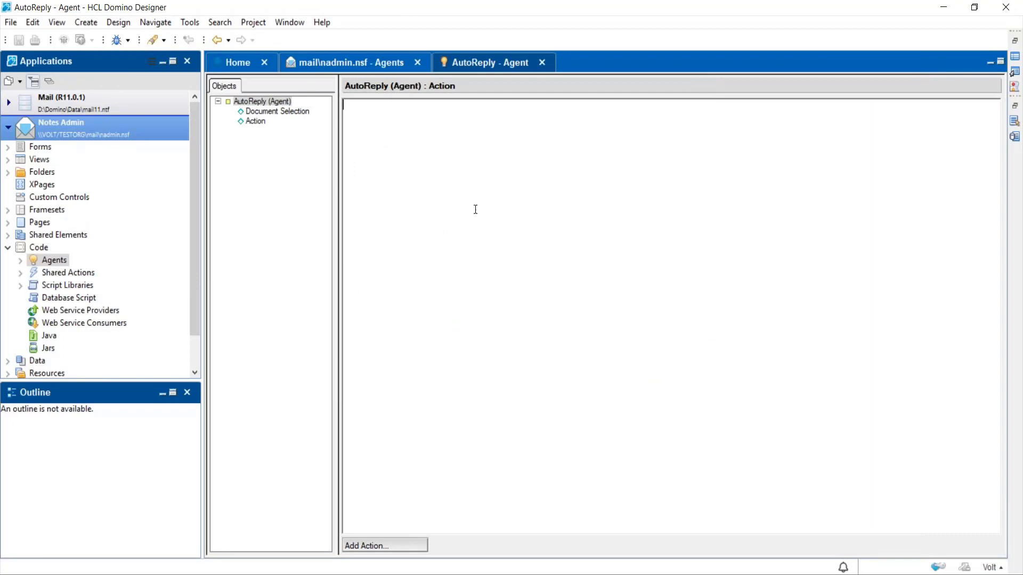
# In the AutoReply agent properties, set the trigger to Before new mail arrives.
pyautogui.rightClick(524, 256)
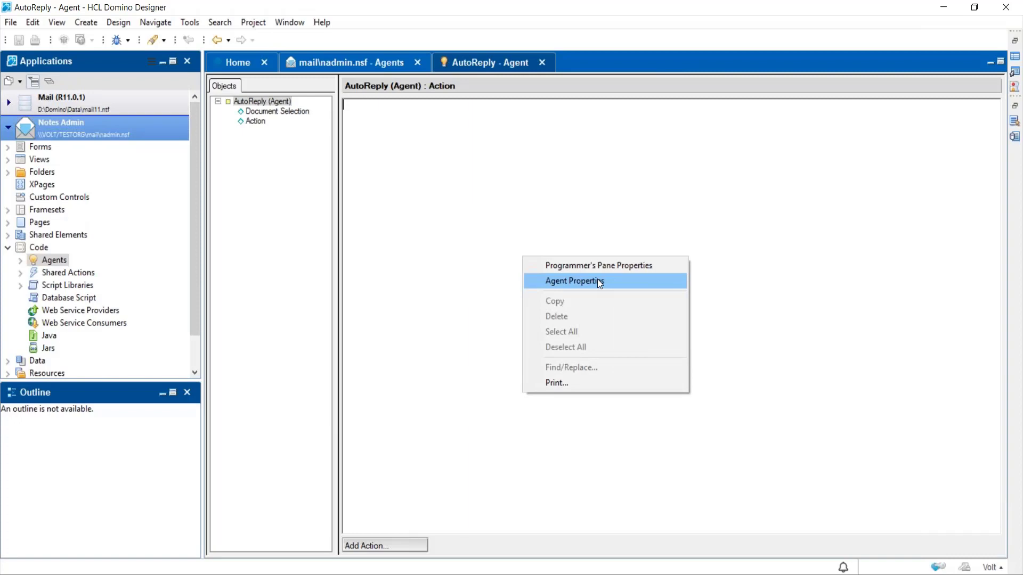
pyautogui.click(598, 281)
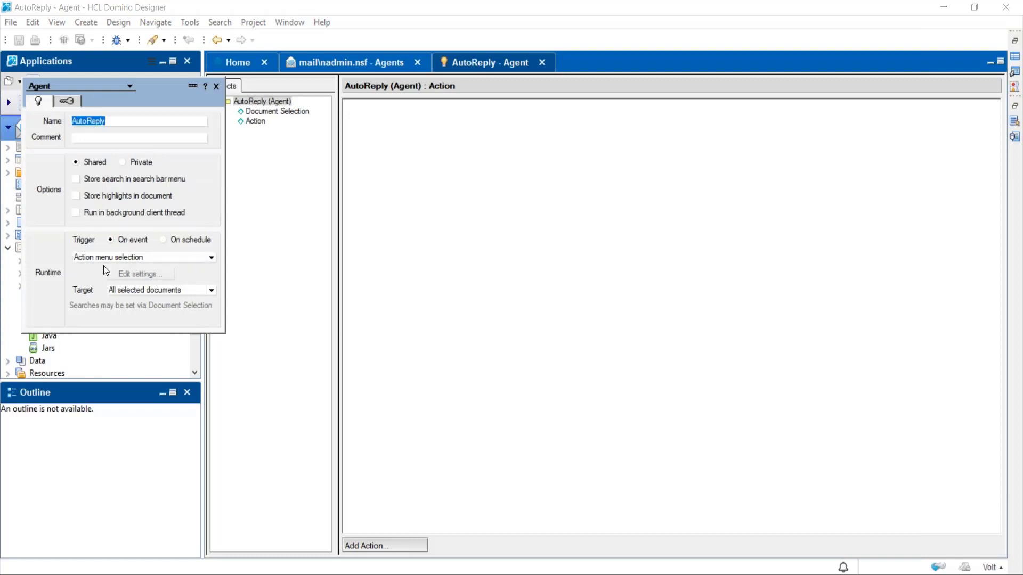
pyautogui.click(173, 261)
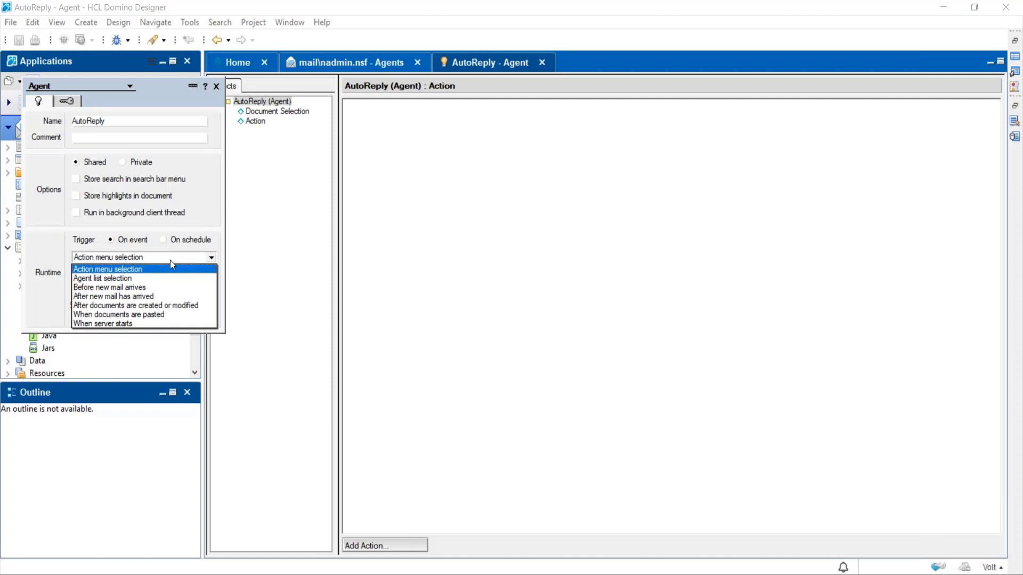
pyautogui.click(139, 288)
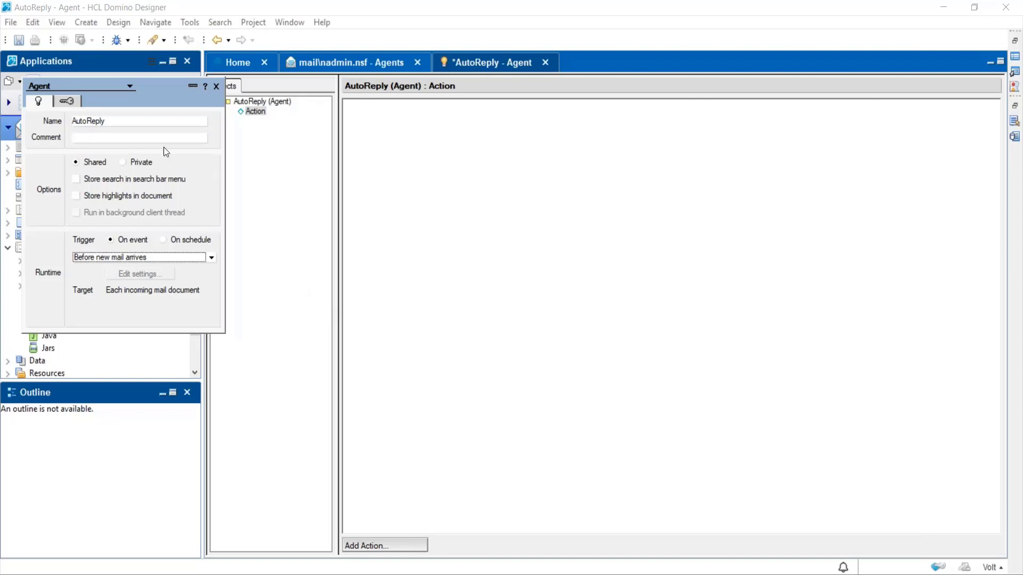
pyautogui.click(215, 88)
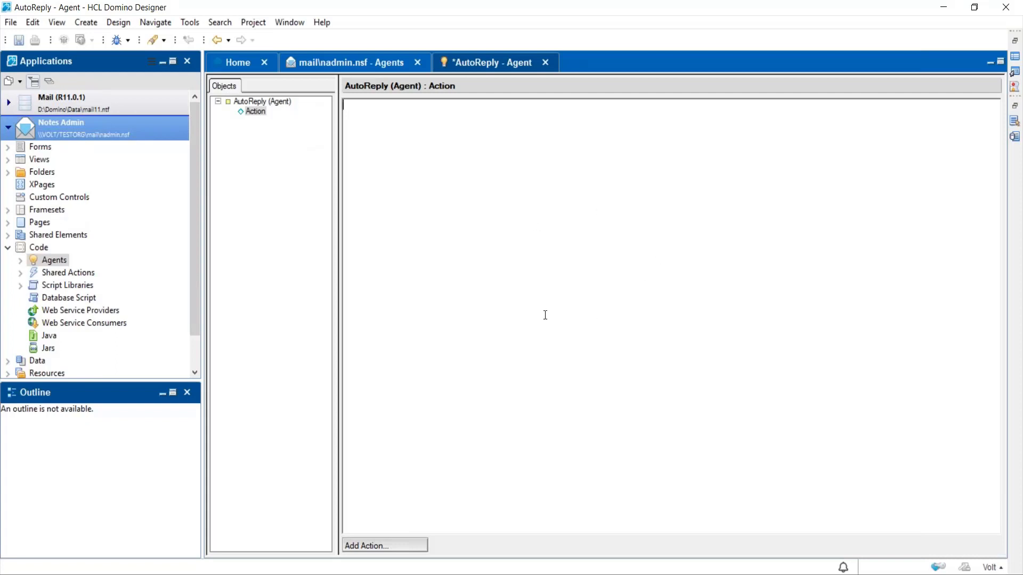
# Start a Reply to Sender action with the message 'This is an auto replied message'.
pyautogui.click(369, 545)
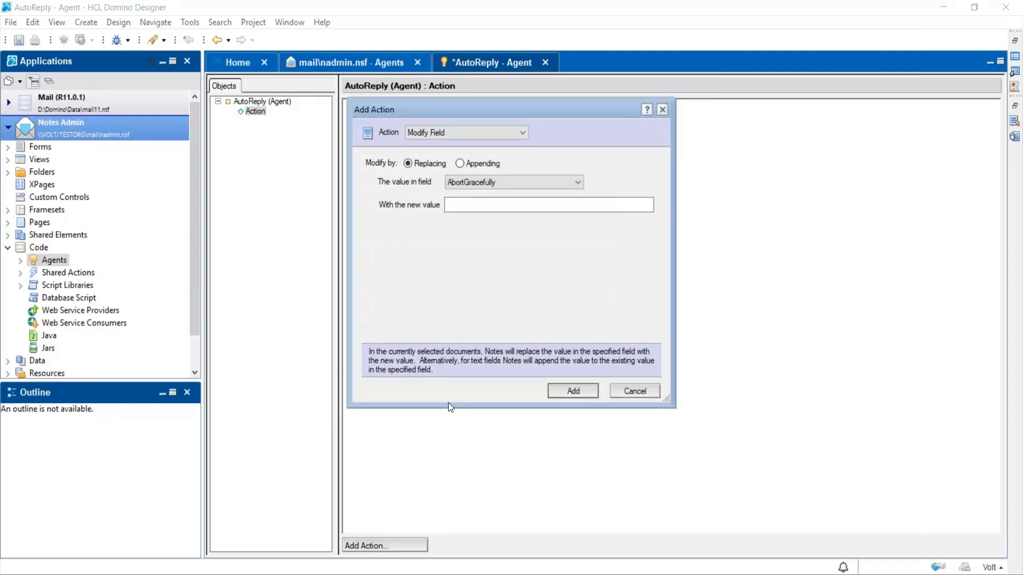
pyautogui.click(496, 133)
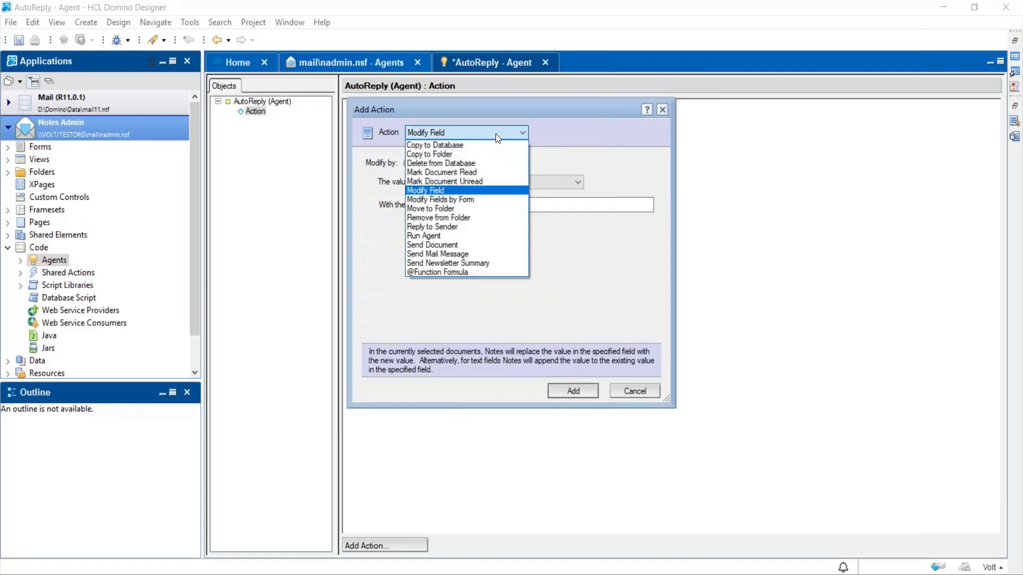
pyautogui.click(449, 229)
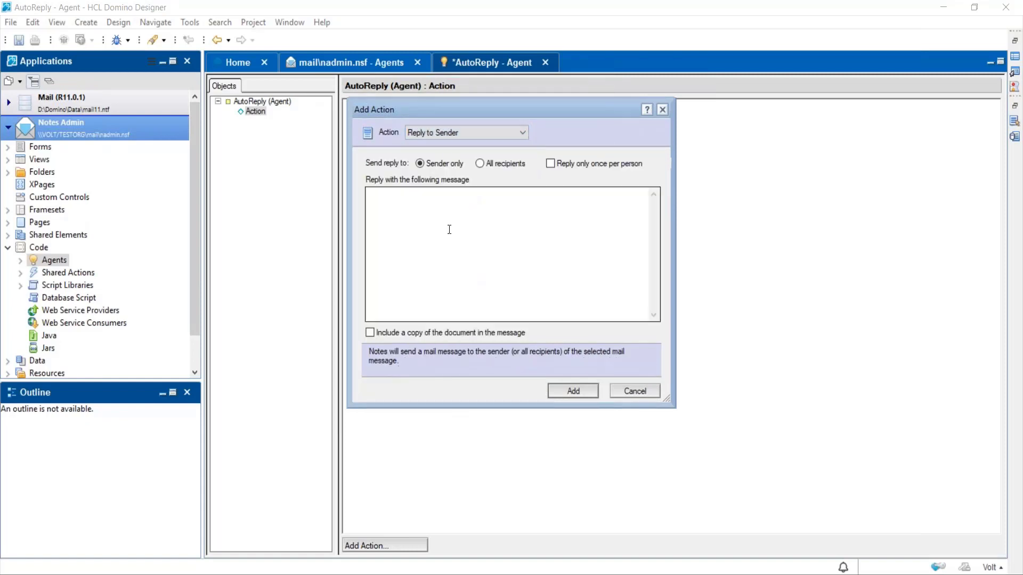
pyautogui.click(402, 200)
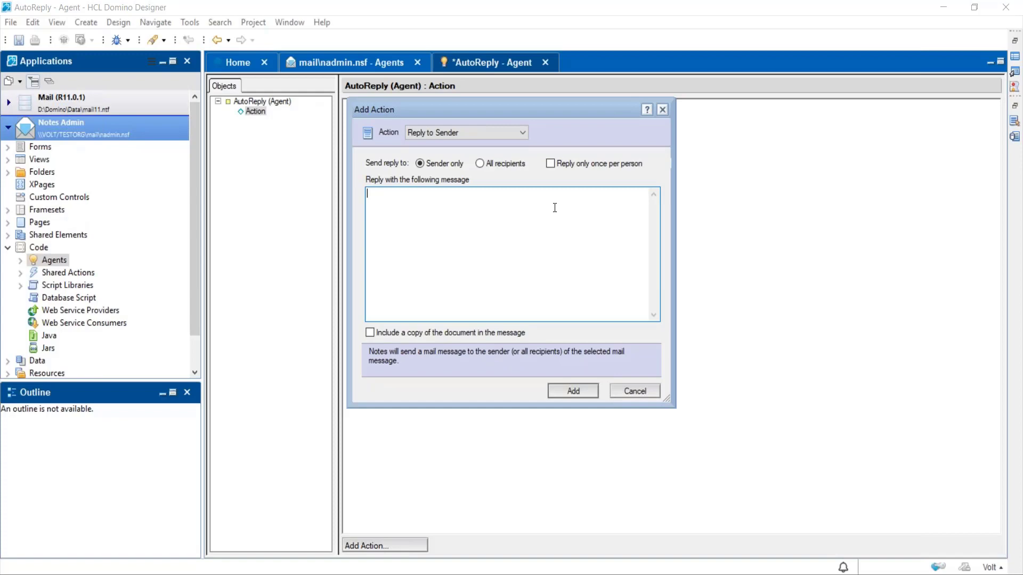
pyautogui.write('This is an auto replied message')
# Leave 'reply only once per person' and 'include copy of incoming message' unchecked.
pyautogui.click(589, 167)
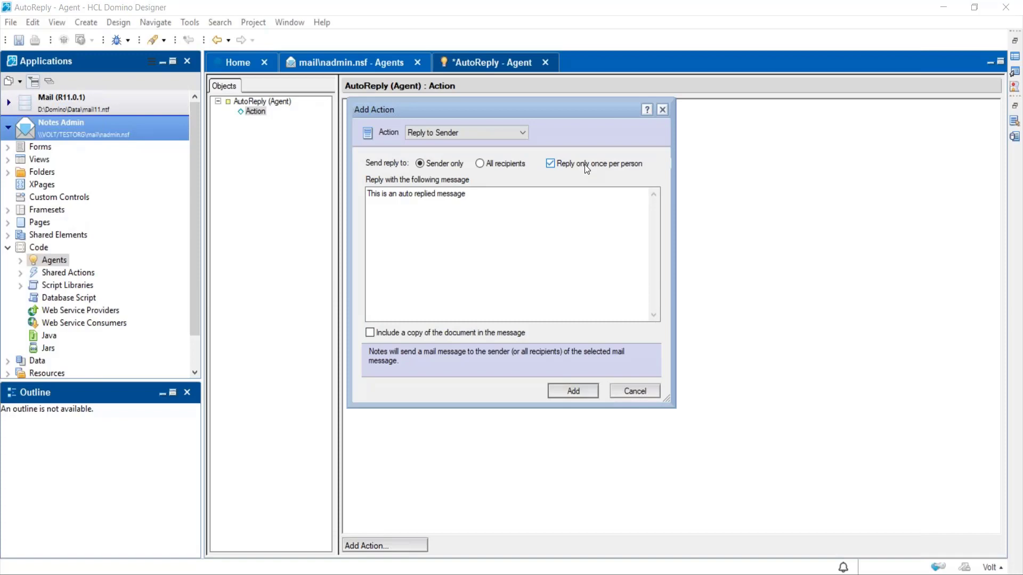
pyautogui.click(584, 164)
pyautogui.click(456, 335)
pyautogui.click(453, 333)
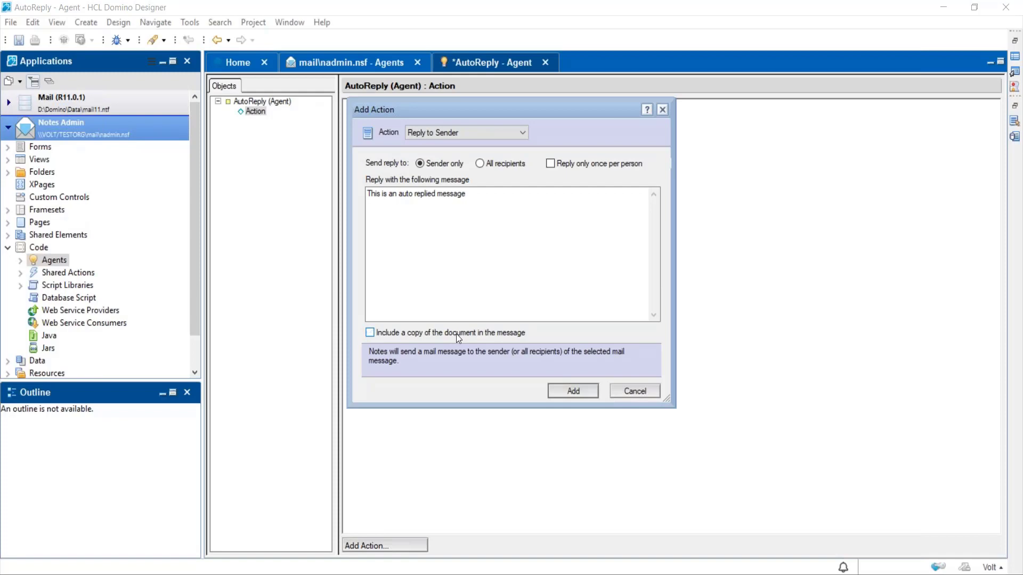
# Add the reply action, then save and close AutoReply and find it in the Agents list.
pyautogui.click(573, 391)
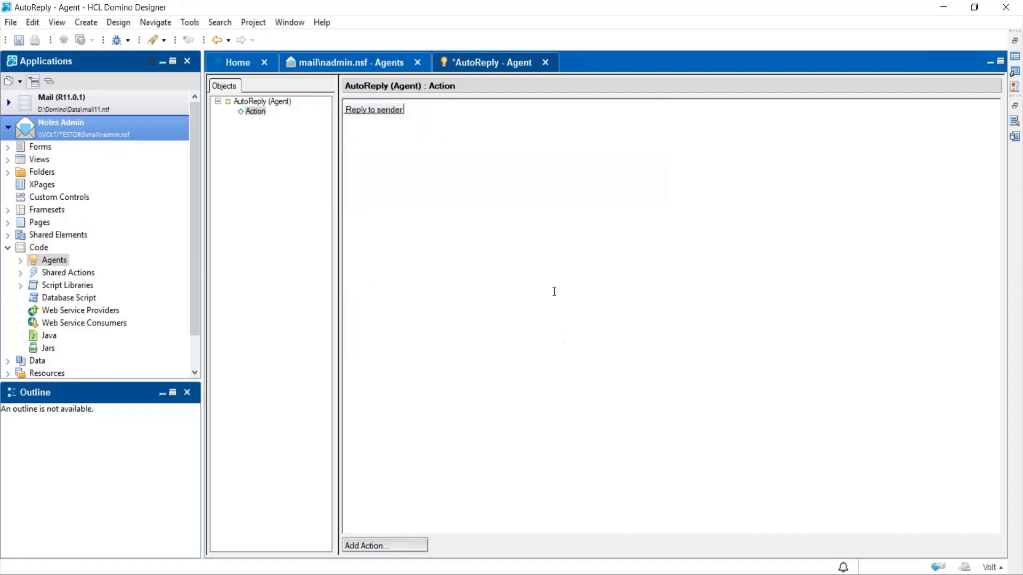
pyautogui.click(545, 62)
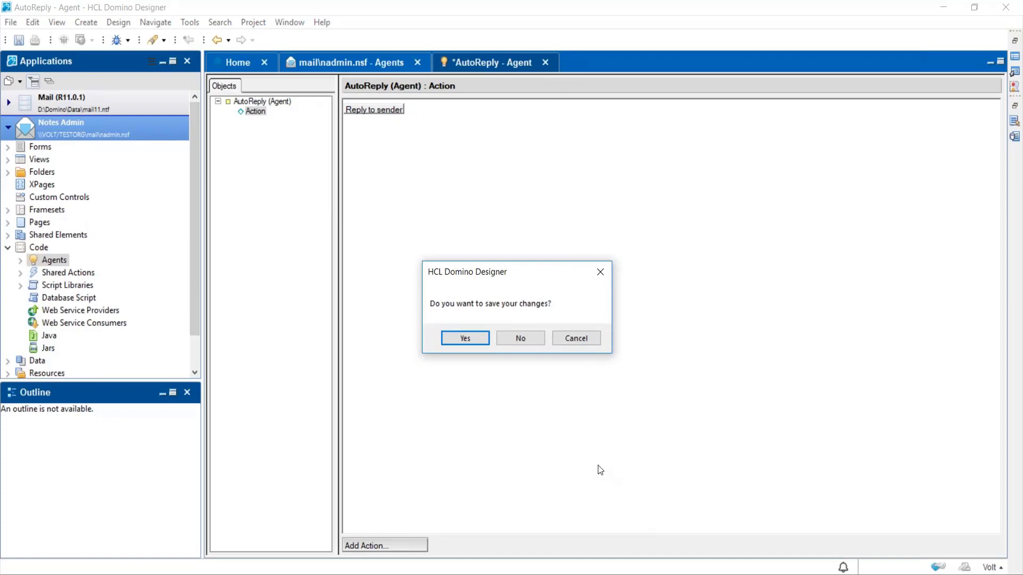
pyautogui.click(462, 339)
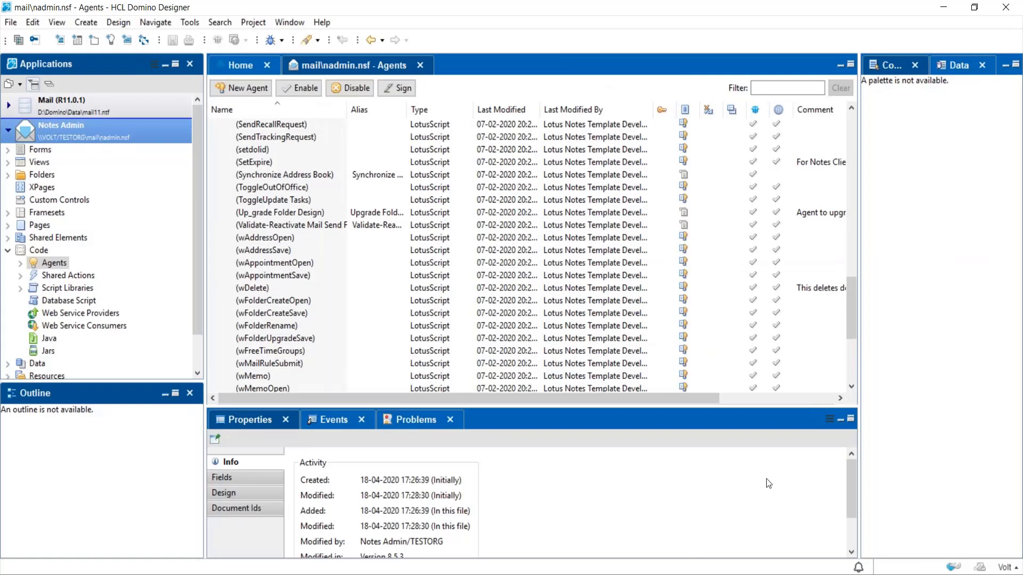
pyautogui.moveTo(849, 330); pyautogui.dragTo(856, 367)
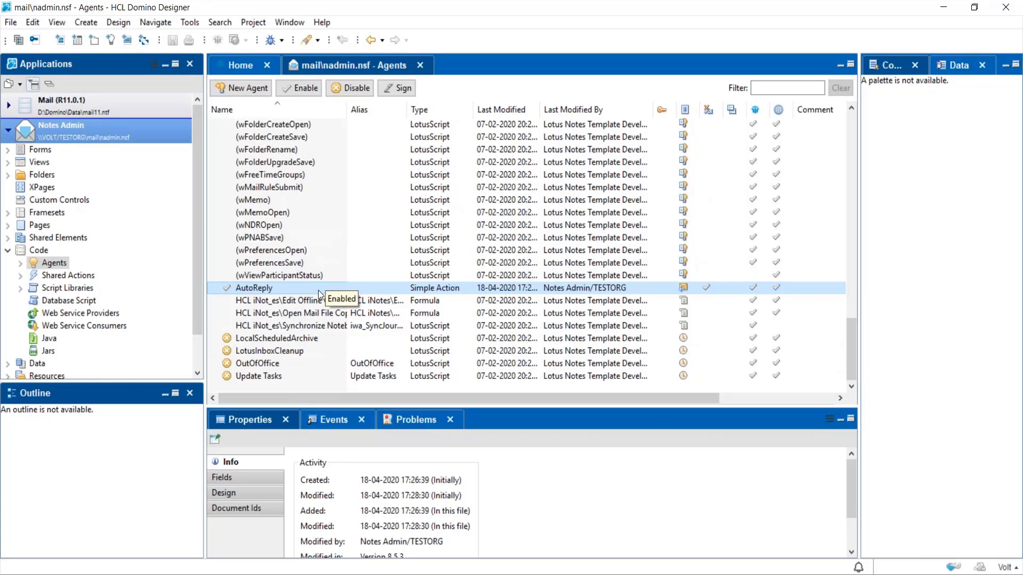
pyautogui.rightClick(437, 285)
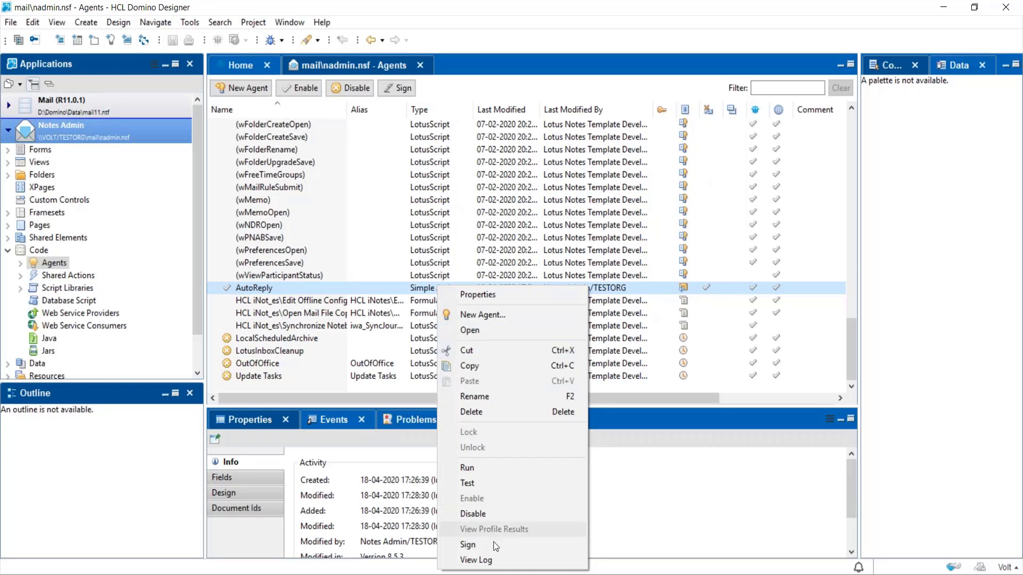
pyautogui.click(494, 559)
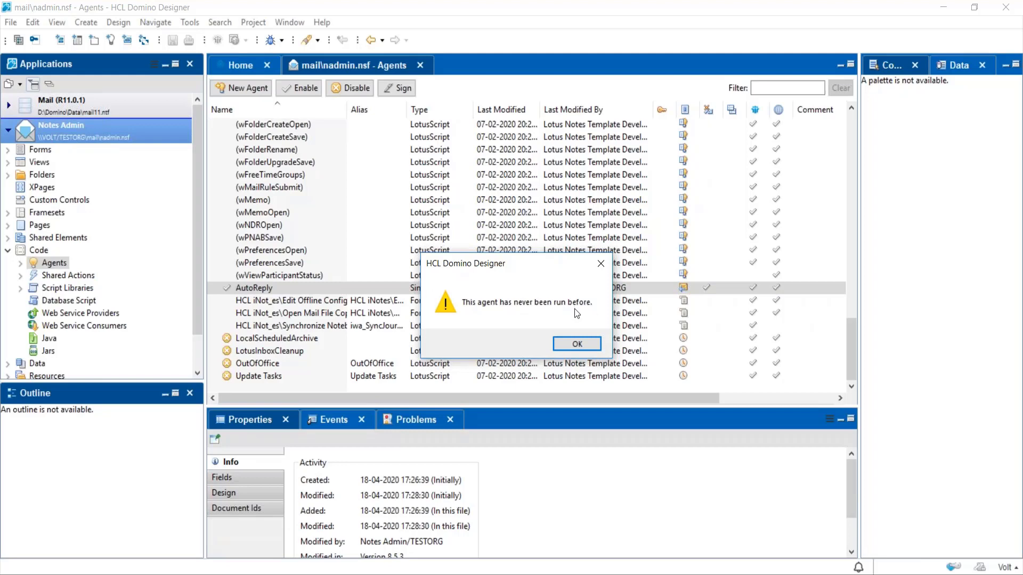
pyautogui.click(577, 345)
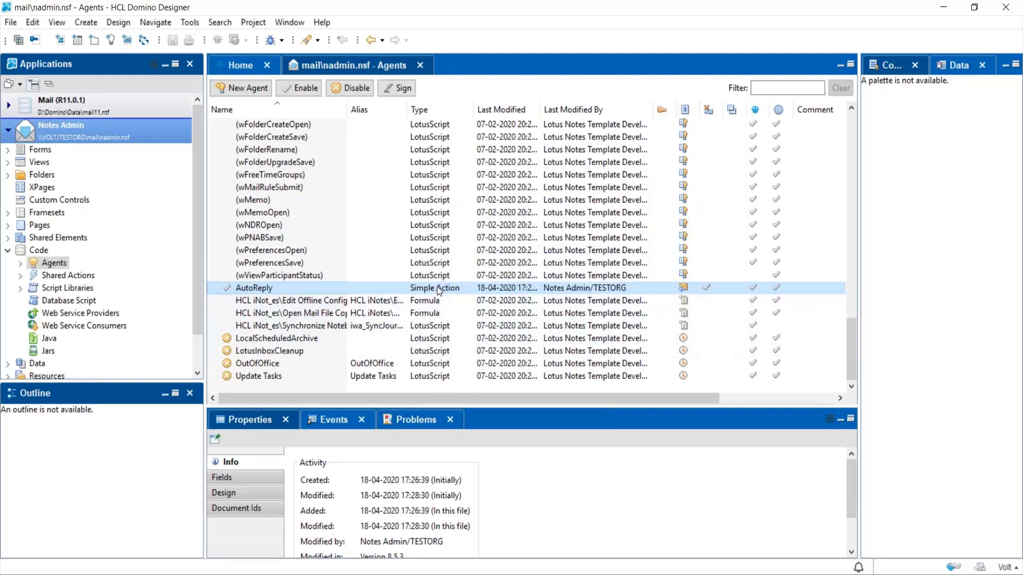
pyautogui.rightClick(437, 286)
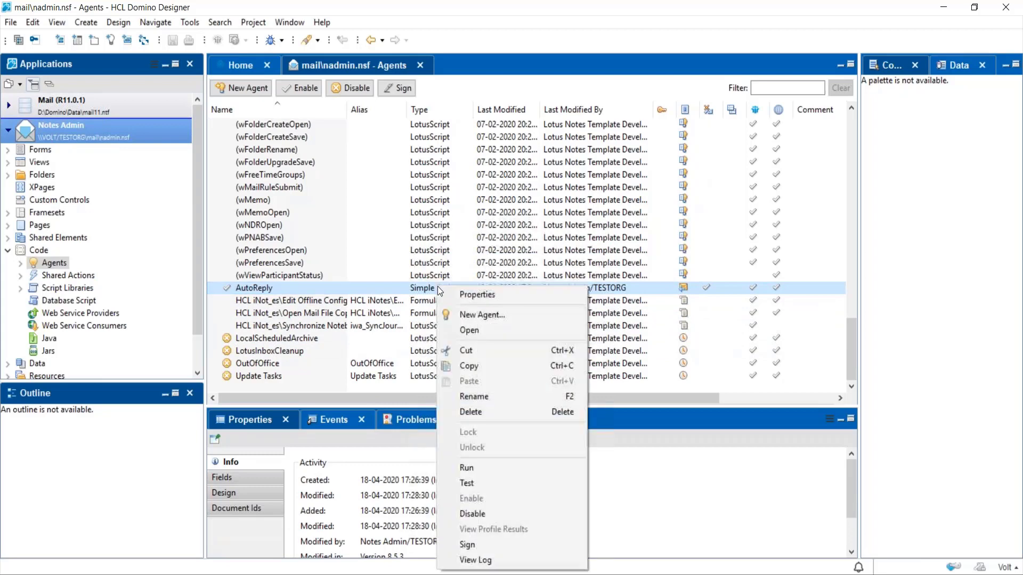
pyautogui.click(517, 482)
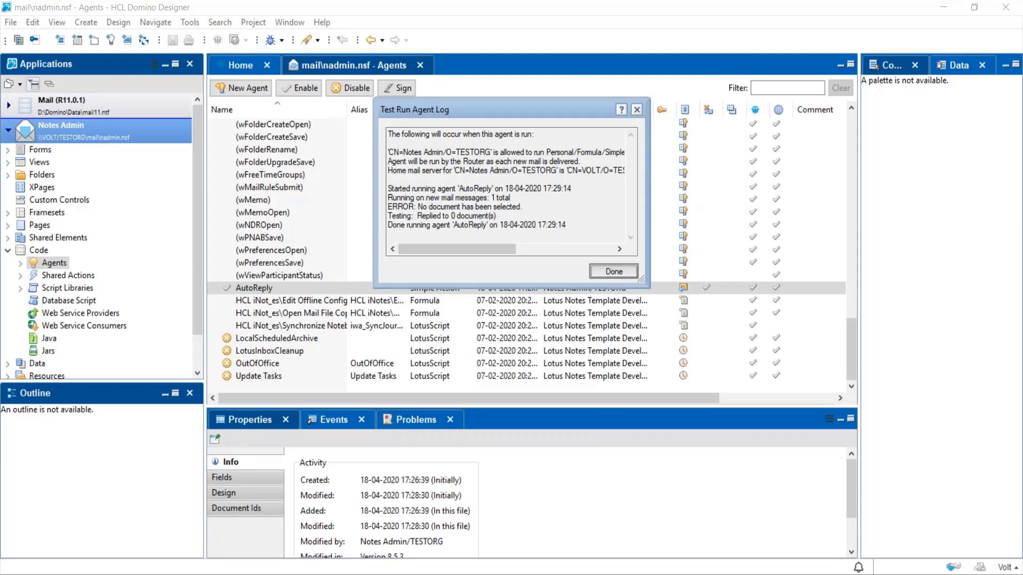
pyautogui.click(614, 272)
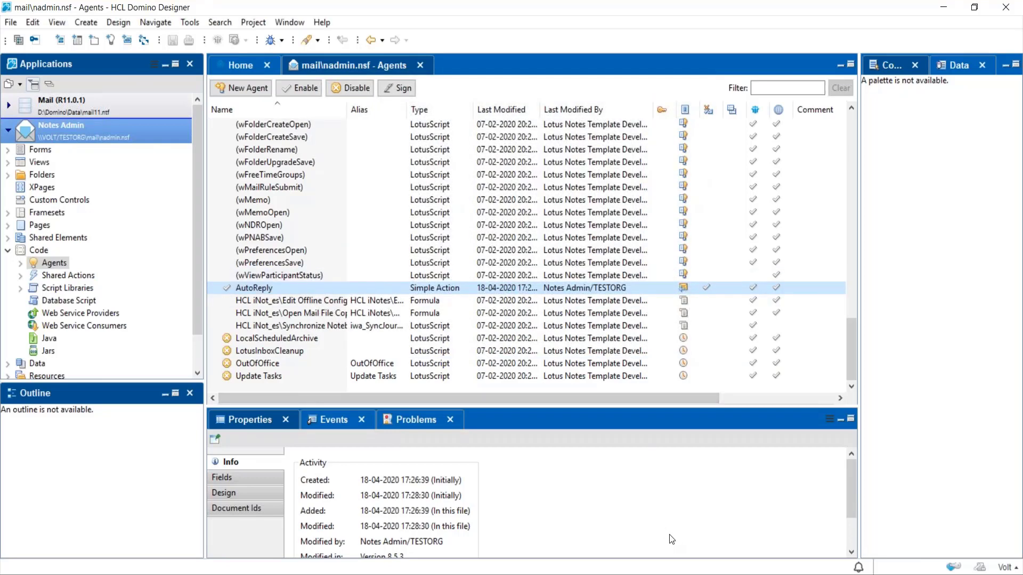